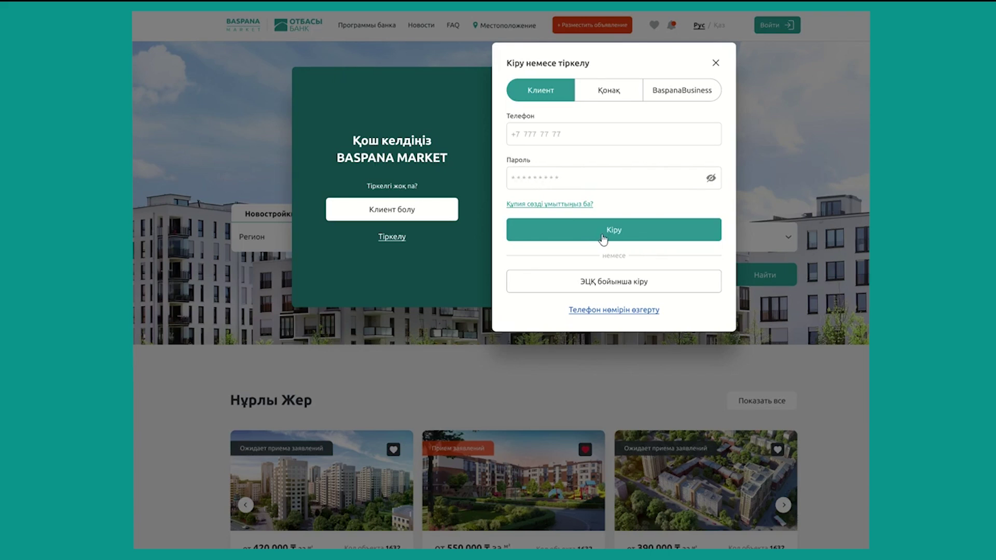
# Log in as a client and start a new application in the "Отау" mortgage section
pyautogui.click(603, 237)
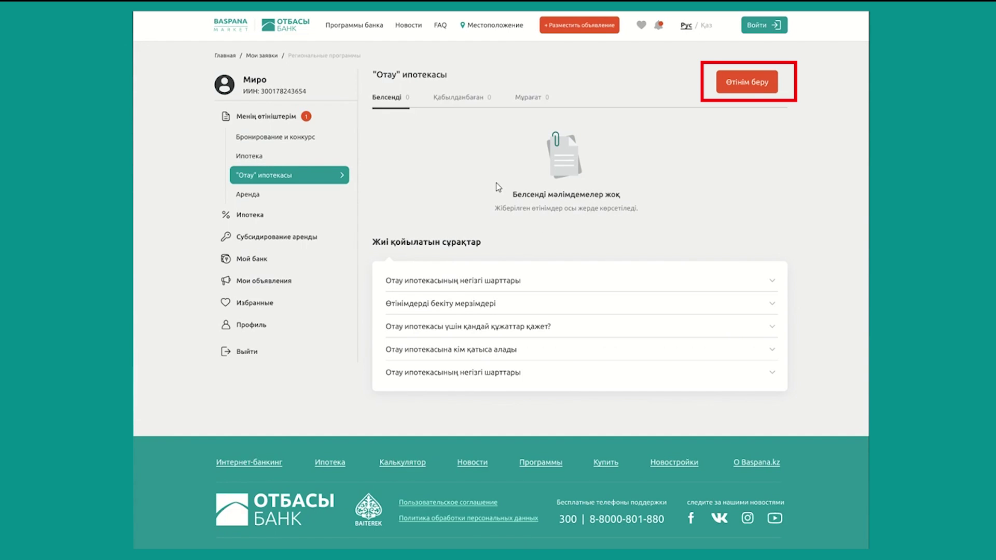
pyautogui.click(746, 86)
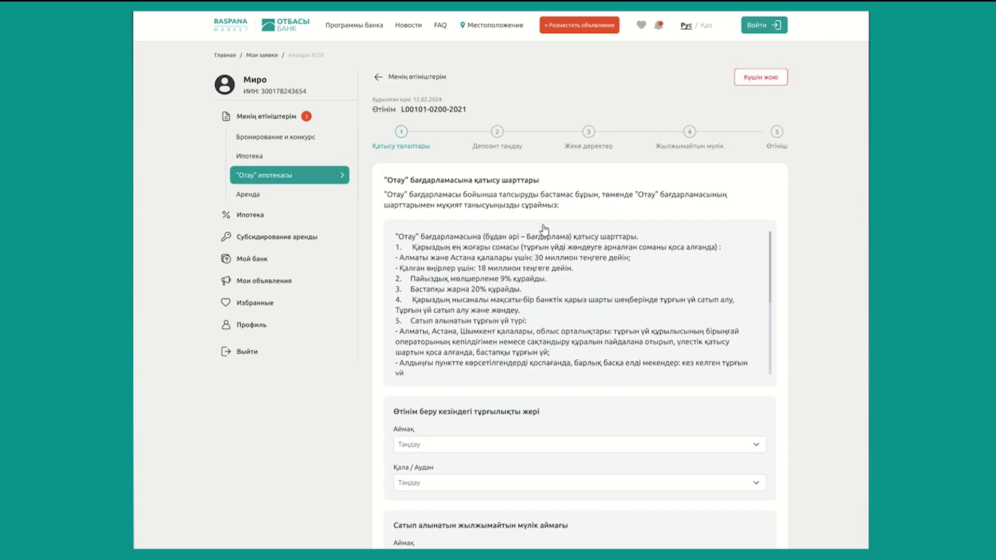
# Set the region and city to Алматы for both residence and property, accept the "Отау" participation terms and continue
pyautogui.scroll(-1, 542, 233)
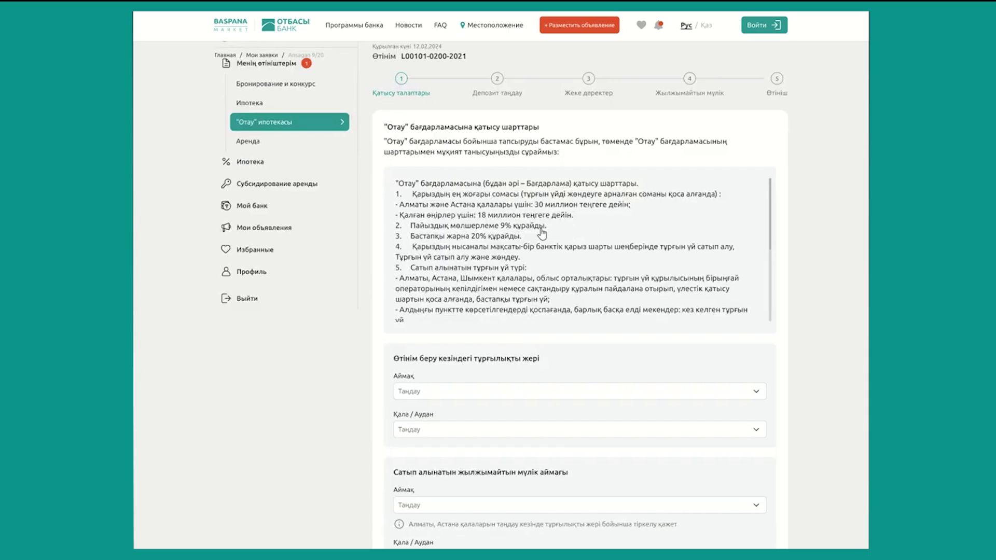
pyautogui.scroll(-1, 542, 234)
pyautogui.scroll(-1, 542, 233)
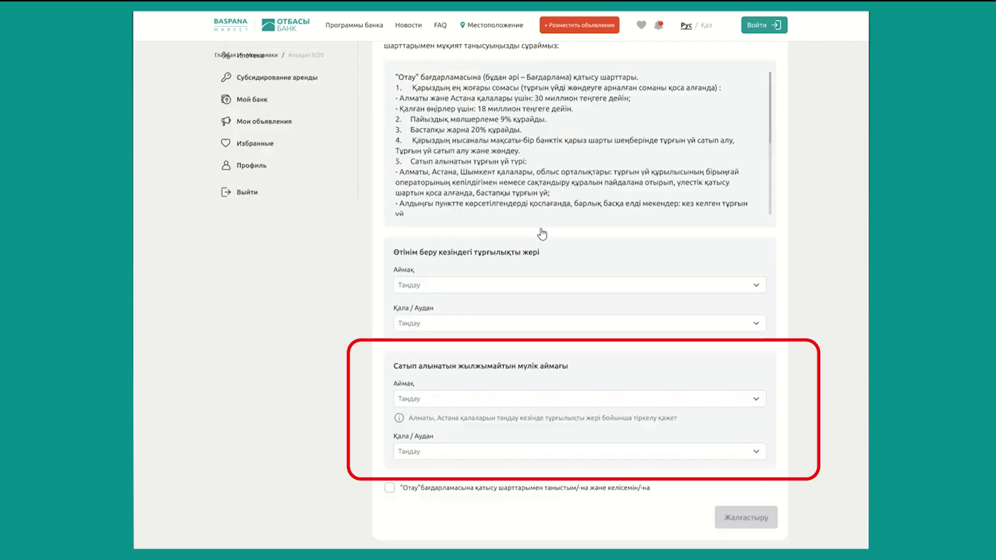
pyautogui.scroll(-1, 542, 234)
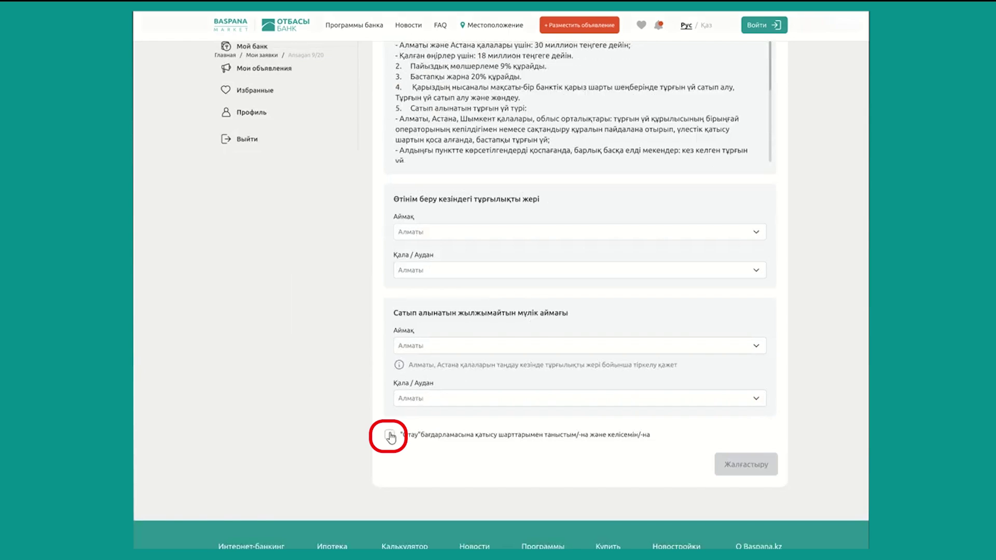
pyautogui.click(390, 438)
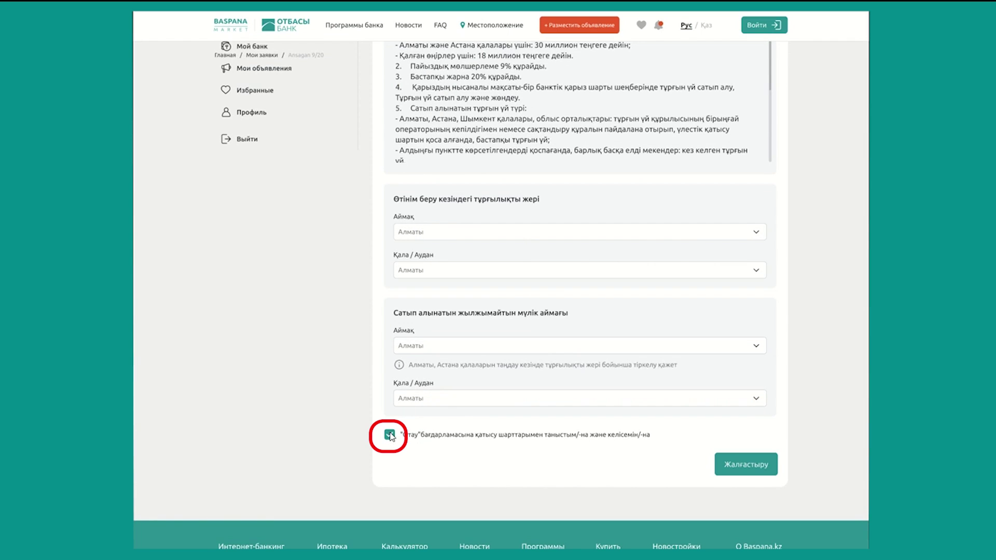
pyautogui.click(732, 465)
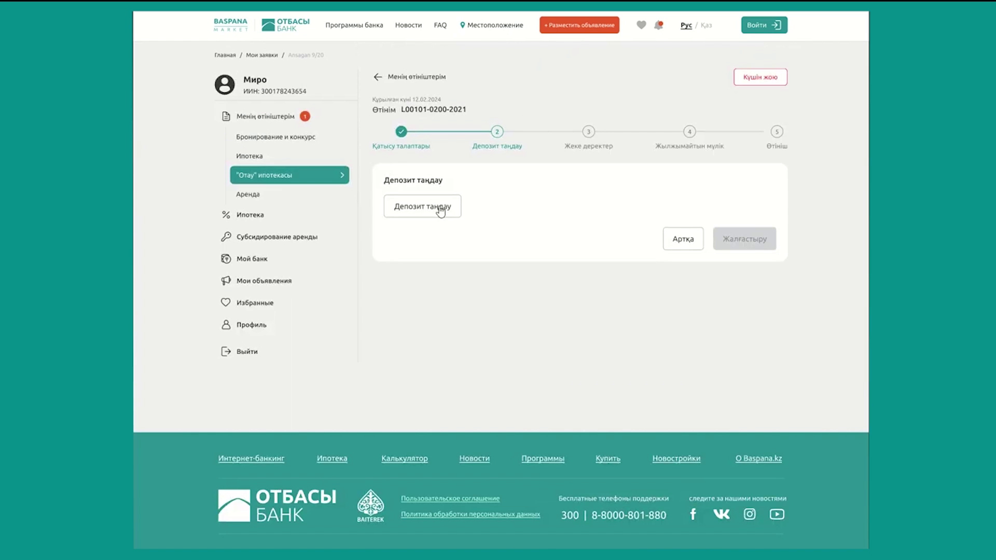
# Choose the available deposit for the application and confirm the selection
pyautogui.click(440, 210)
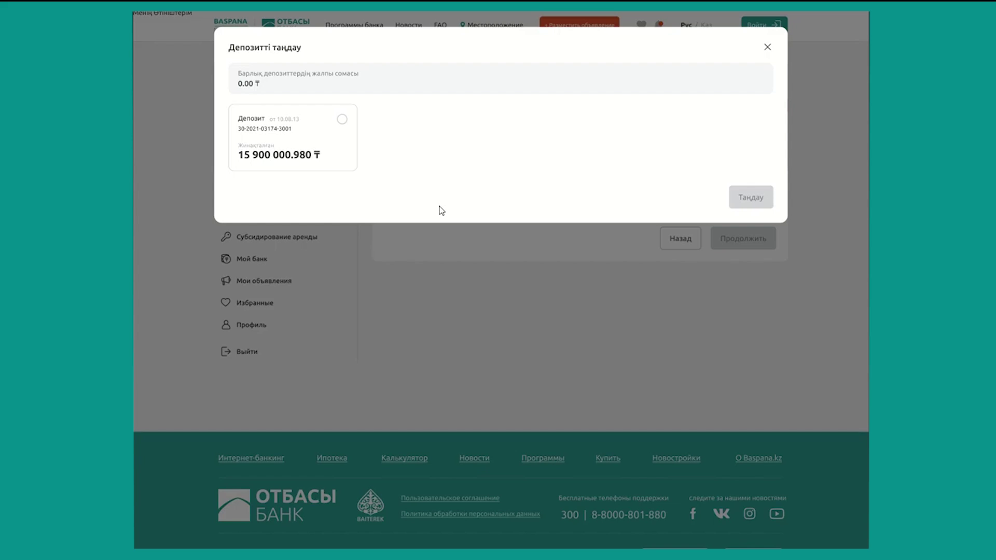
pyautogui.click(341, 121)
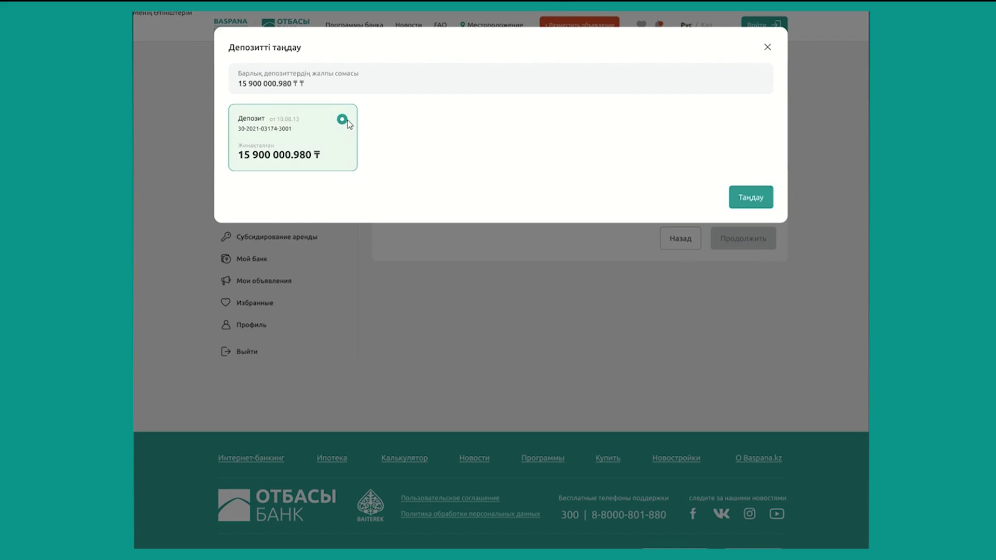
pyautogui.click(751, 198)
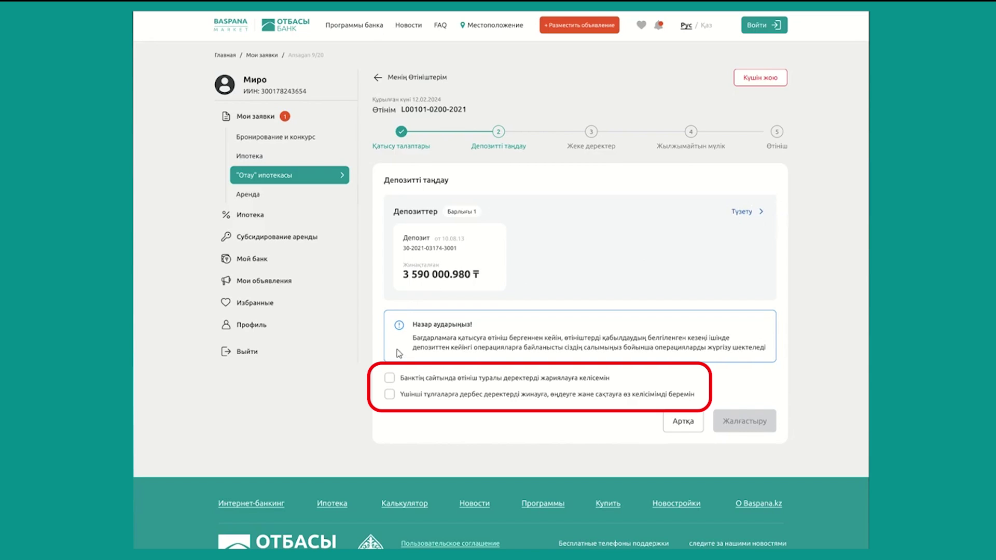
# Consent to publication of the application data and to third-party processing of personal data, and continue
pyautogui.click(389, 377)
pyautogui.click(389, 394)
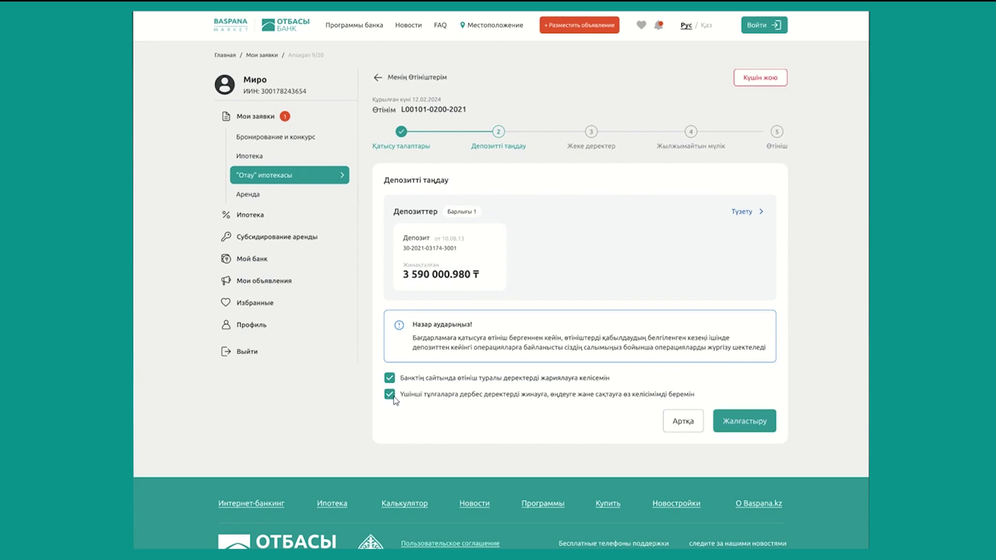
pyautogui.click(739, 423)
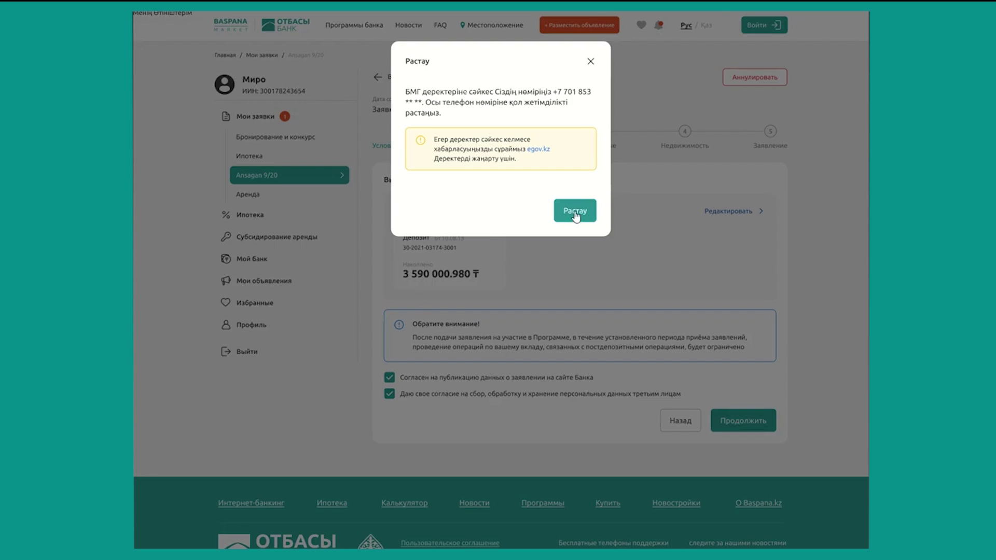
# Confirm access to the phone number and the consent given by SMS, and refresh the state database request
pyautogui.click(576, 215)
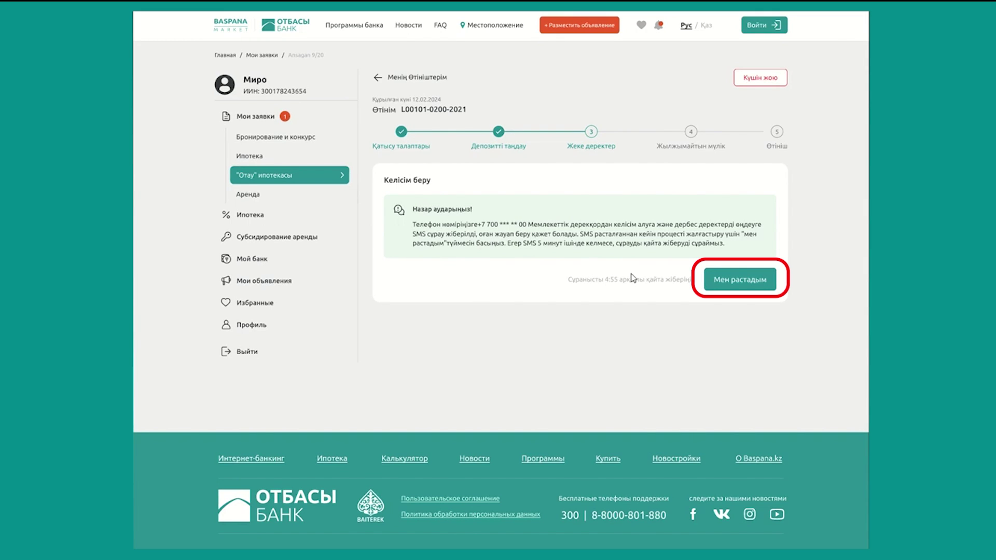
pyautogui.click(728, 283)
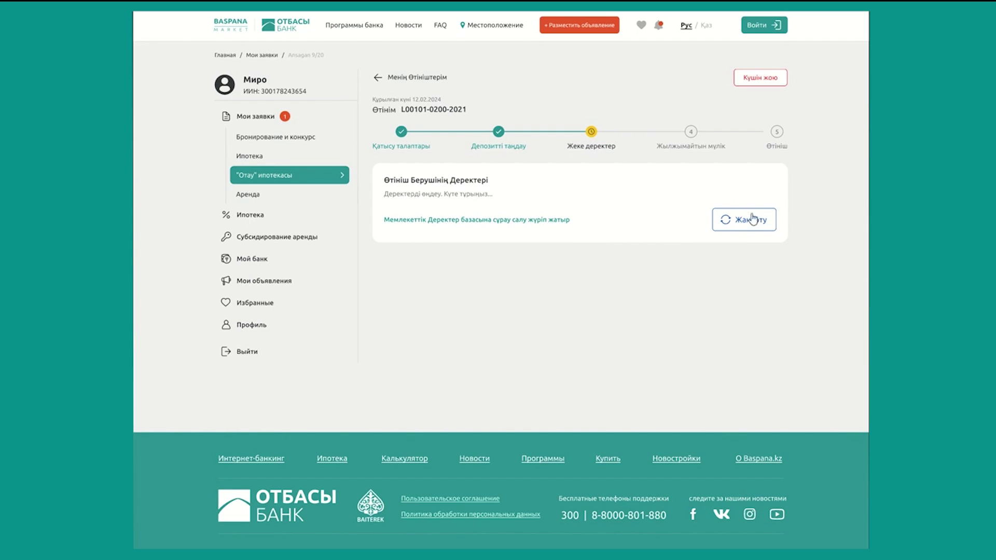
pyautogui.click(735, 221)
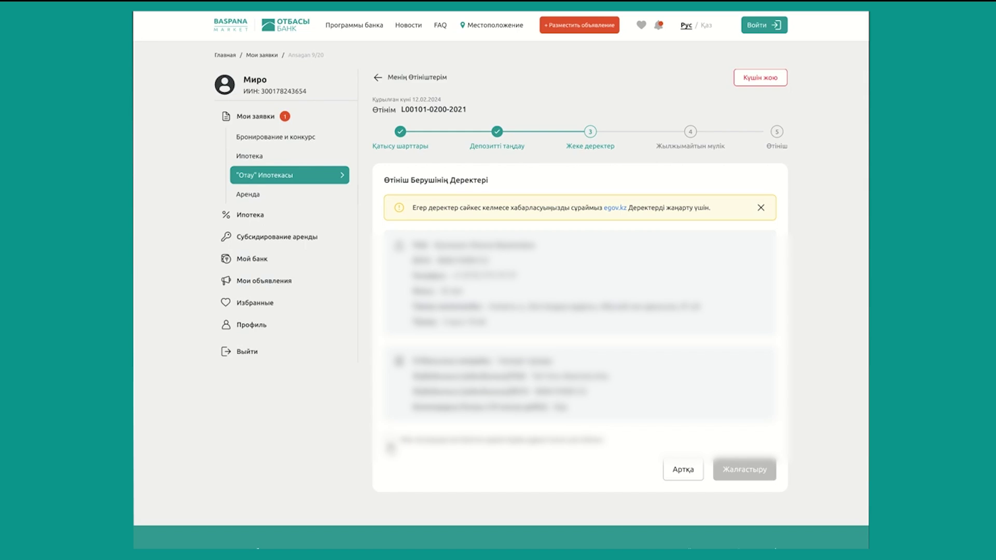
# Confirm that the applicant's data is correct and continue past the notice about the consent request to the spouse
pyautogui.click(389, 445)
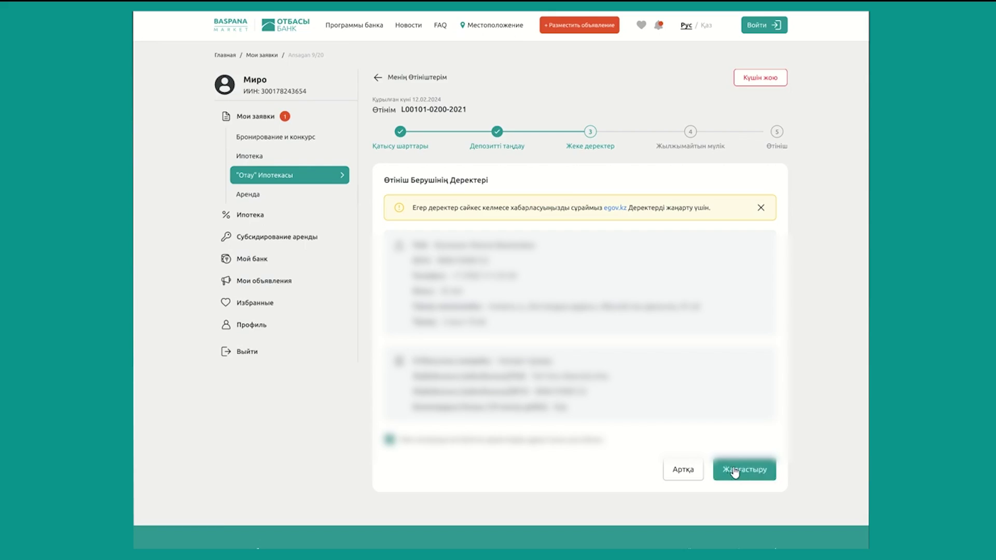
pyautogui.click(734, 469)
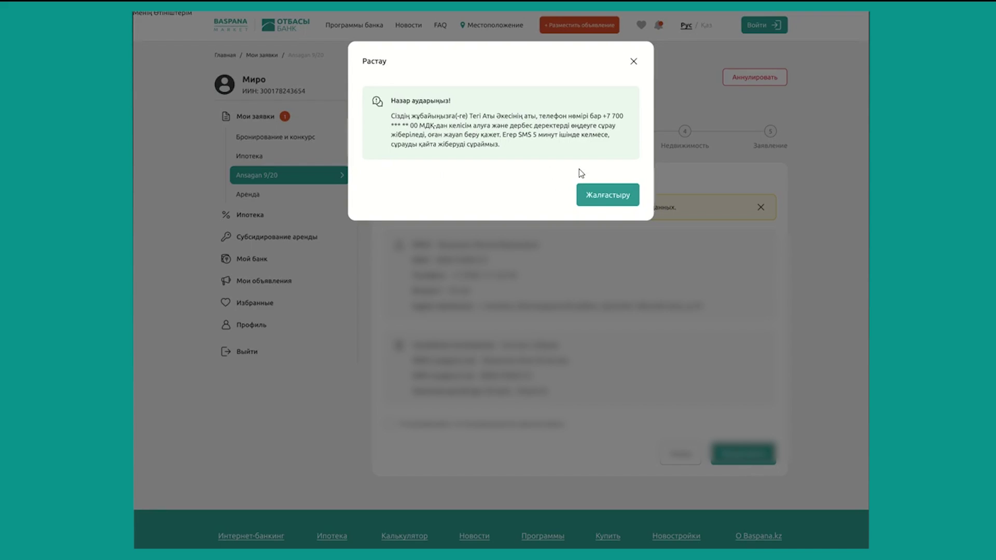
pyautogui.click(606, 195)
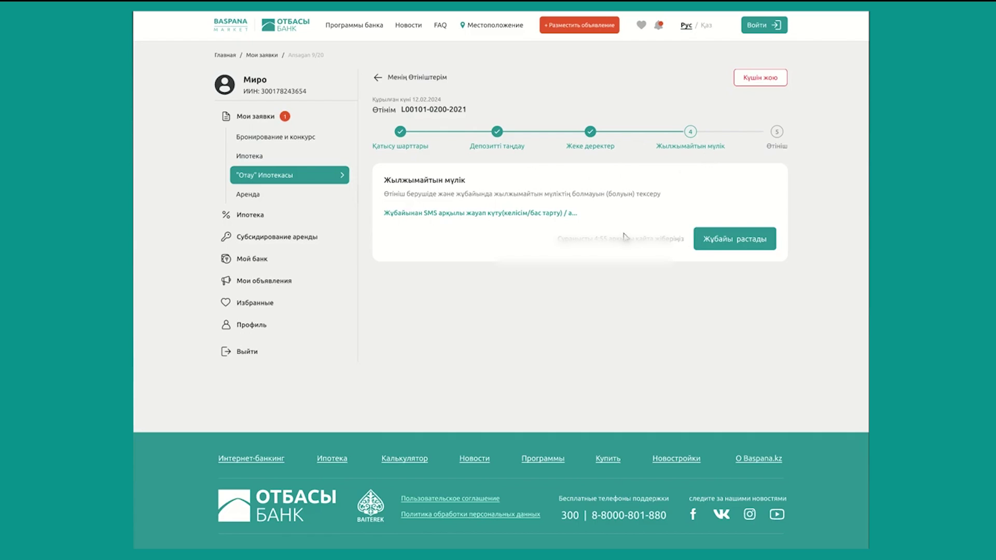
# Confirm the spouse's consent, and complete the real estate check by refreshing it and confirming its data as correct
pyautogui.click(721, 246)
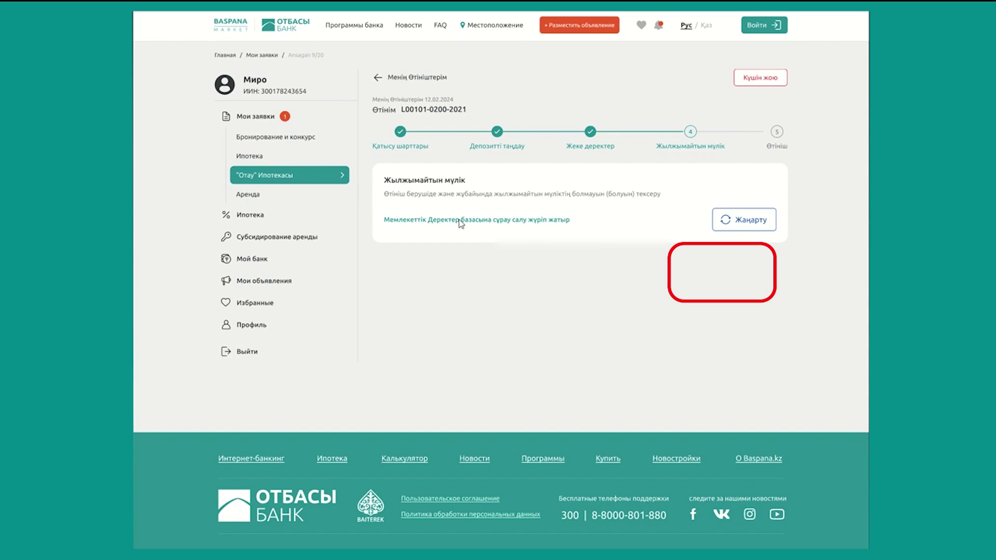
pyautogui.click(733, 220)
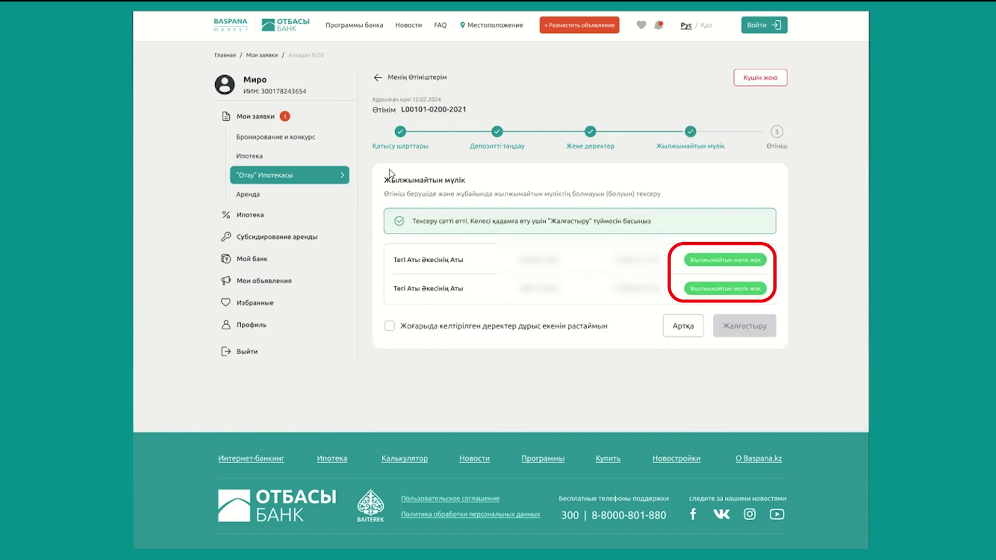
pyautogui.click(389, 328)
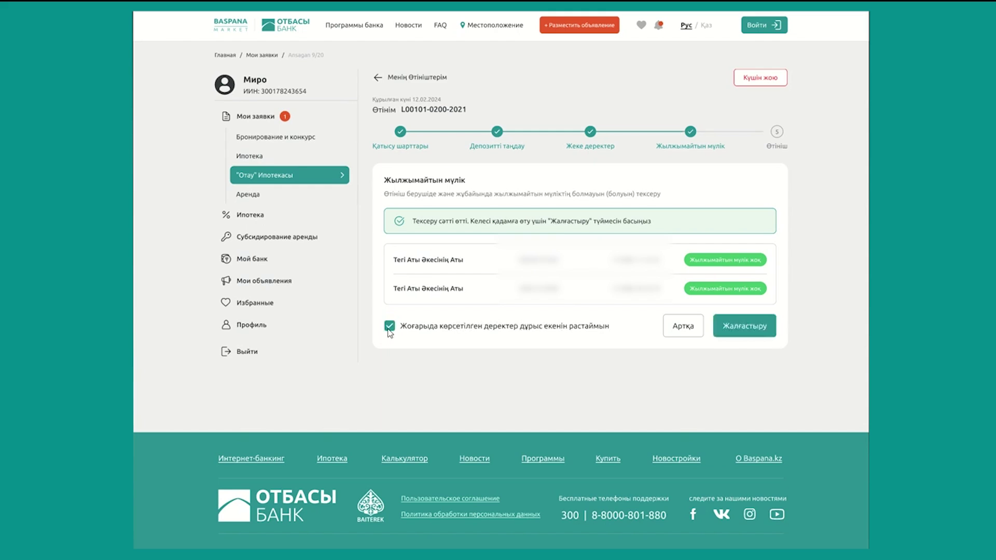
pyautogui.click(736, 330)
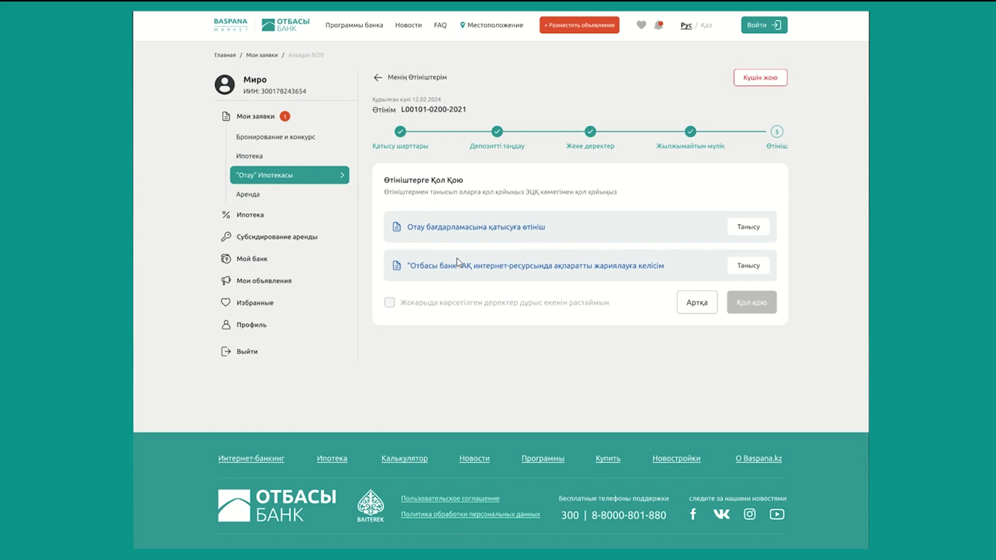
# Review and sign the "Отау" participation application, confirm the data's accuracy, and sign the final set of documents
pyautogui.click(744, 232)
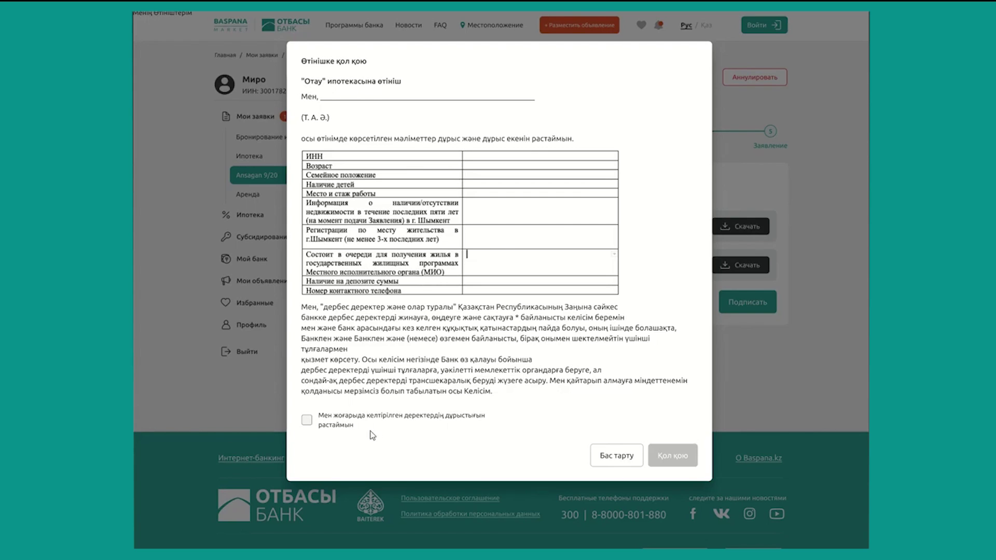
pyautogui.click(307, 421)
pyautogui.click(673, 456)
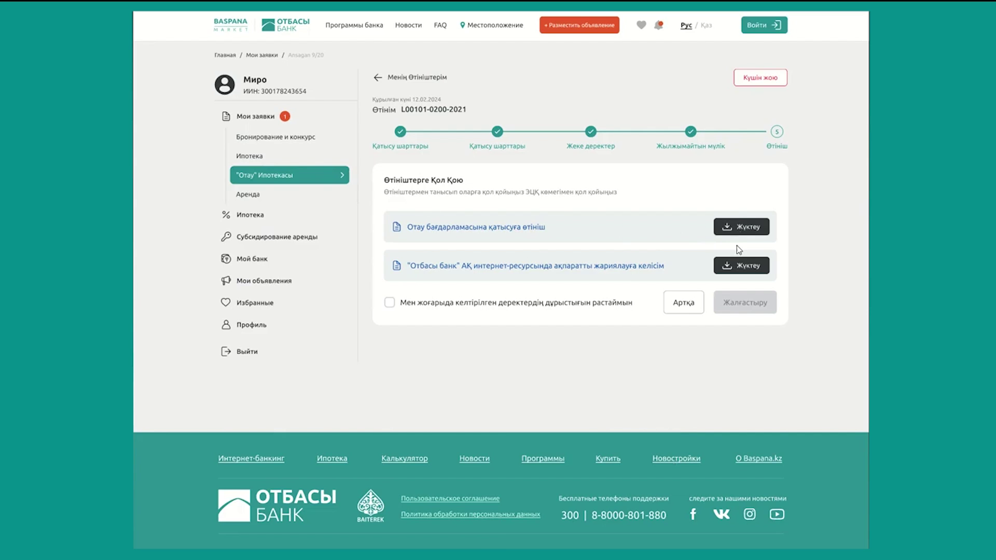
pyautogui.click(390, 303)
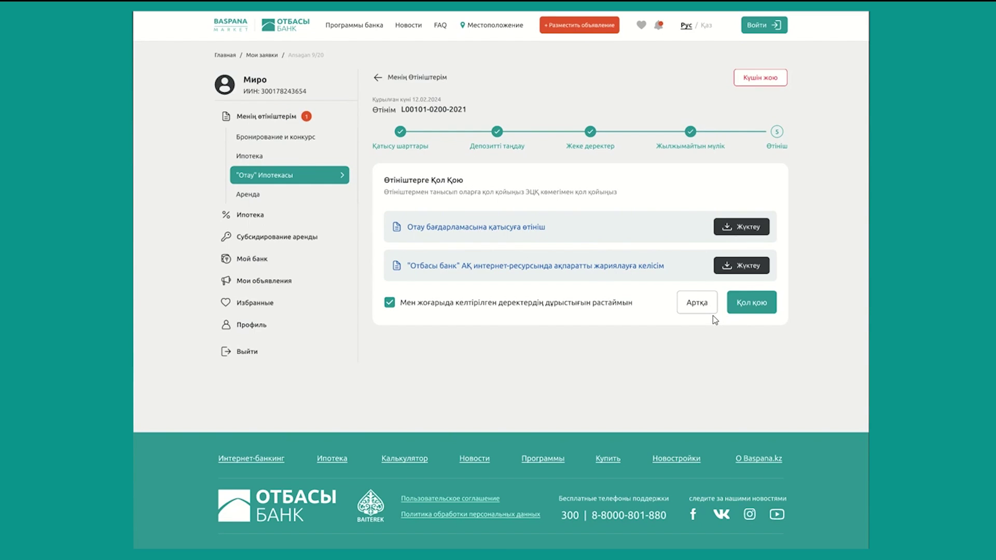
pyautogui.click(738, 312)
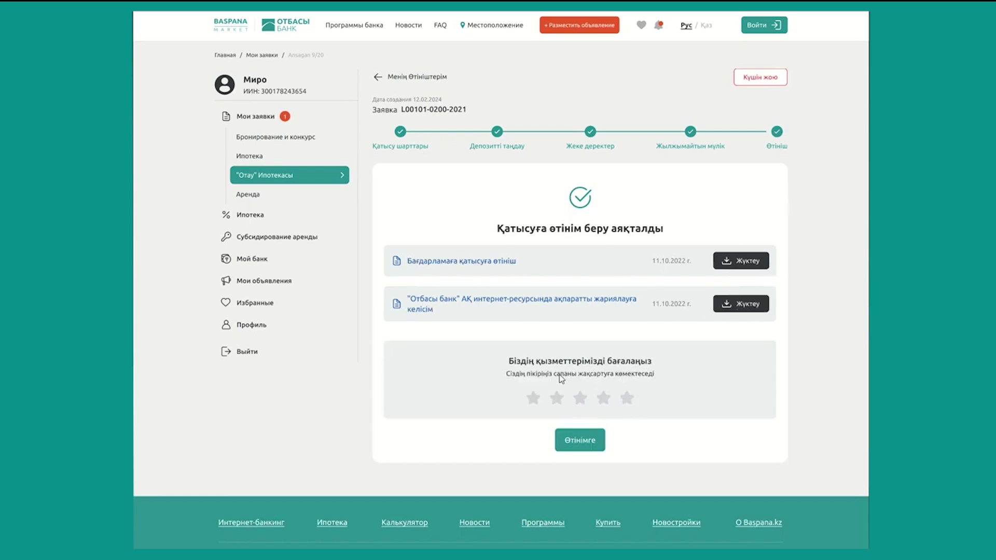
# Rate the service five stars and go to the submitted application
pyautogui.click(627, 400)
pyautogui.click(580, 441)
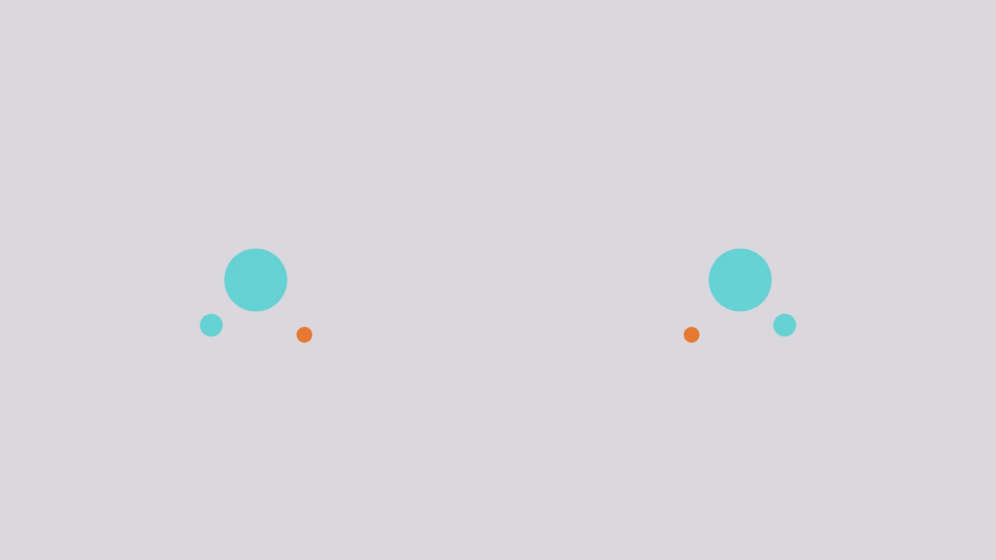